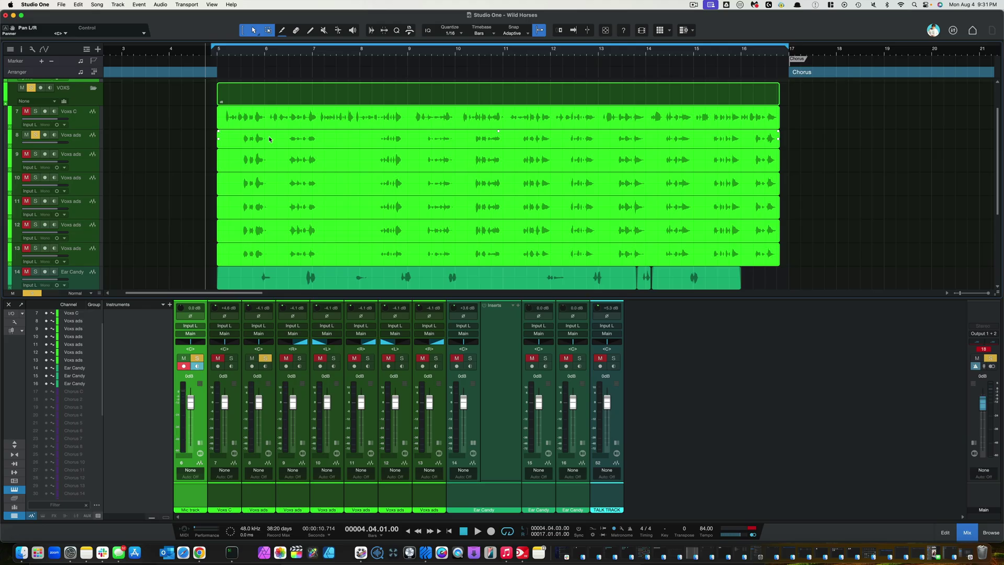
Step: Select the ad-lib audio event on track 8, Voxs ads
{"action": "left_click", "coordinate": [509, 142]}
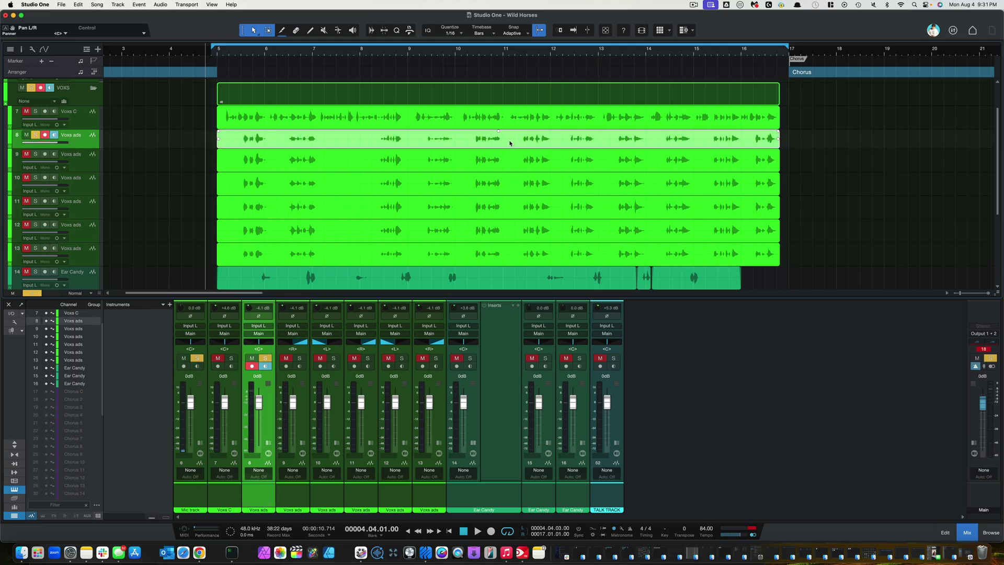
Step: Show the Strip Silence settings and set the detection Material to Manual
{"action": "left_click", "coordinate": [384, 31]}
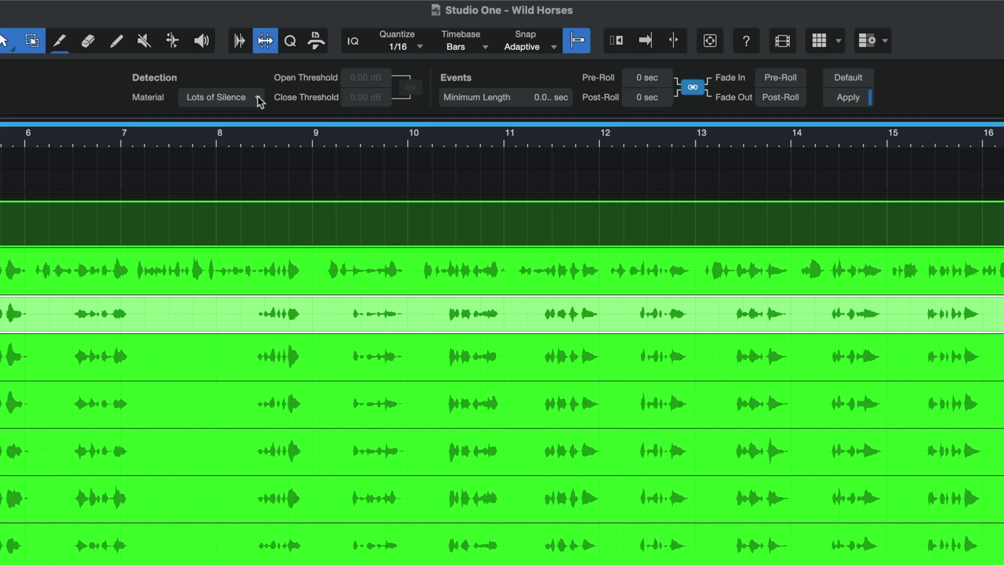
{"action": "left_click", "coordinate": [258, 99]}
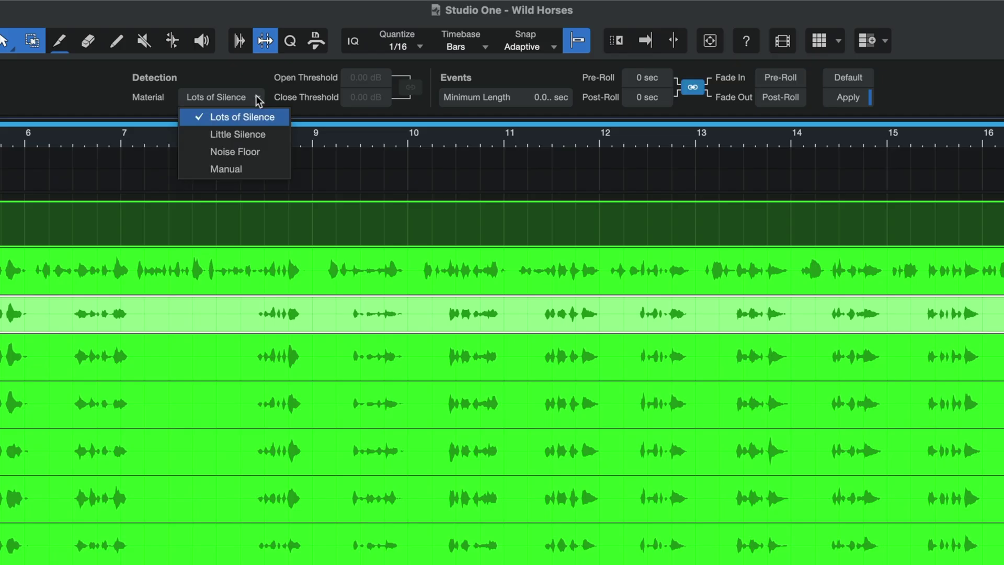
{"action": "left_click", "coordinate": [267, 173]}
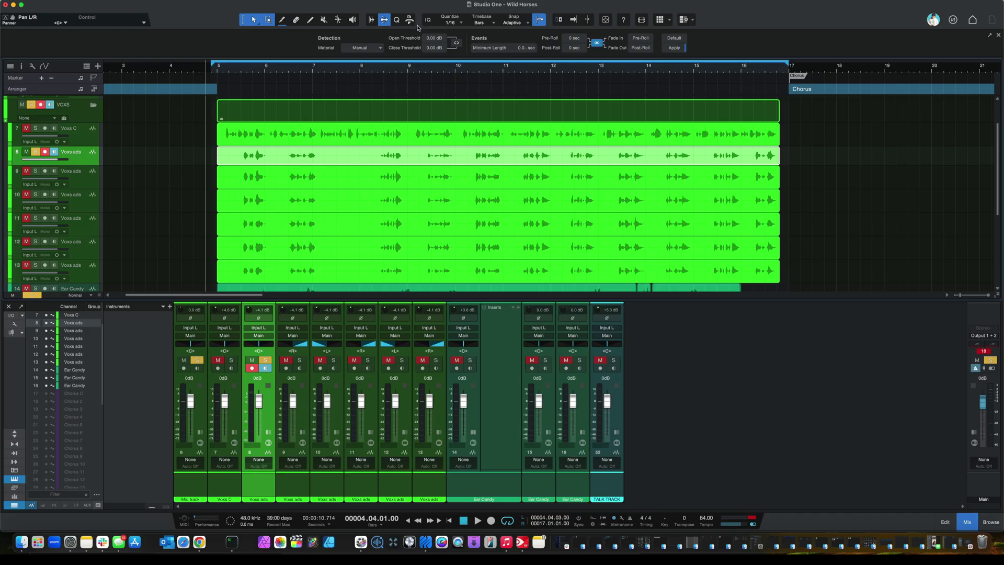
{"action": "scroll", "coordinate": [389, 120], "scroll_direction": "up", "scroll_amount": 5}
{"action": "scroll", "coordinate": [390, 120], "scroll_direction": "up", "scroll_amount": 3}
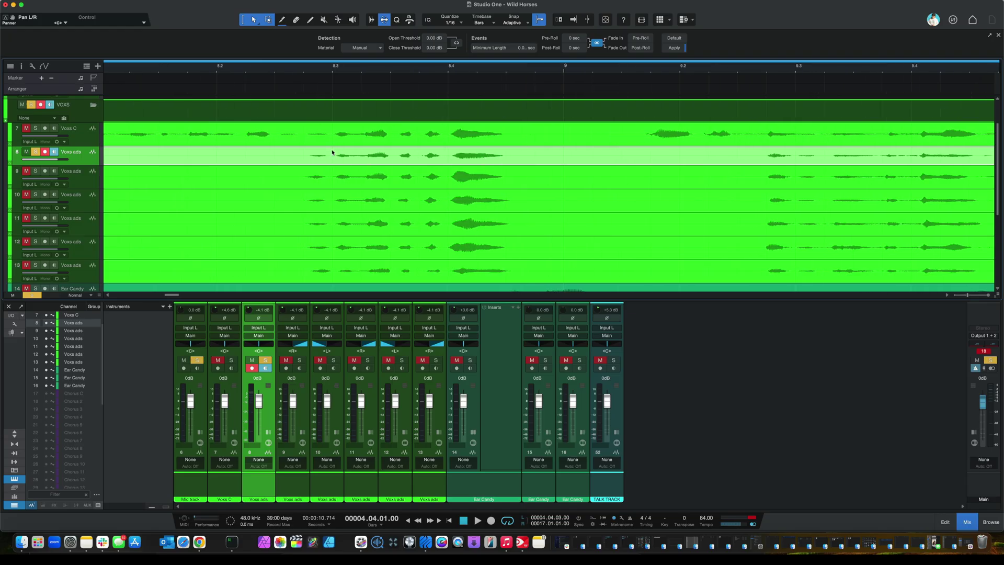
{"action": "scroll", "coordinate": [505, 158], "scroll_direction": "up", "scroll_amount": 5}
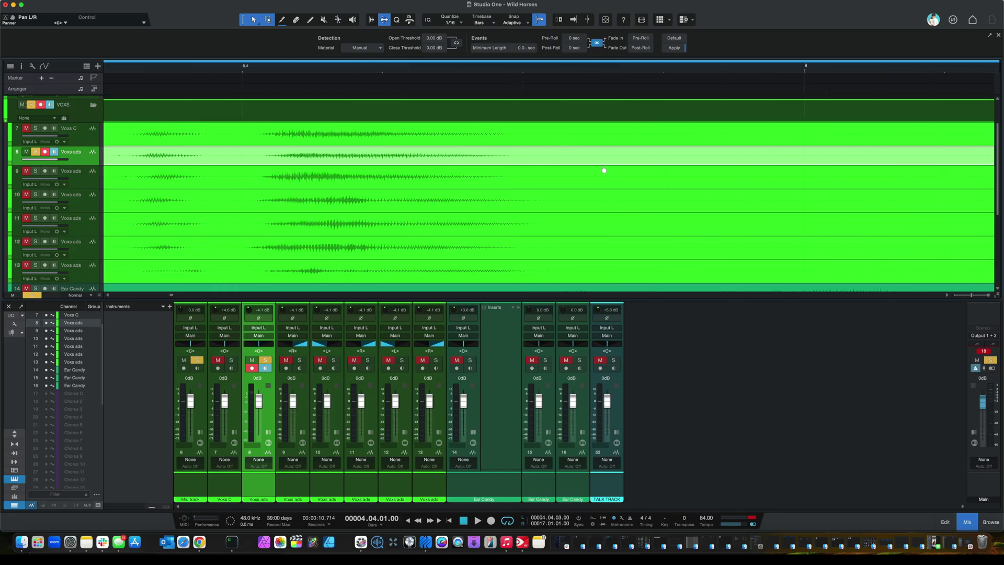
{"action": "scroll", "coordinate": [604, 157], "scroll_direction": "down", "scroll_amount": 6}
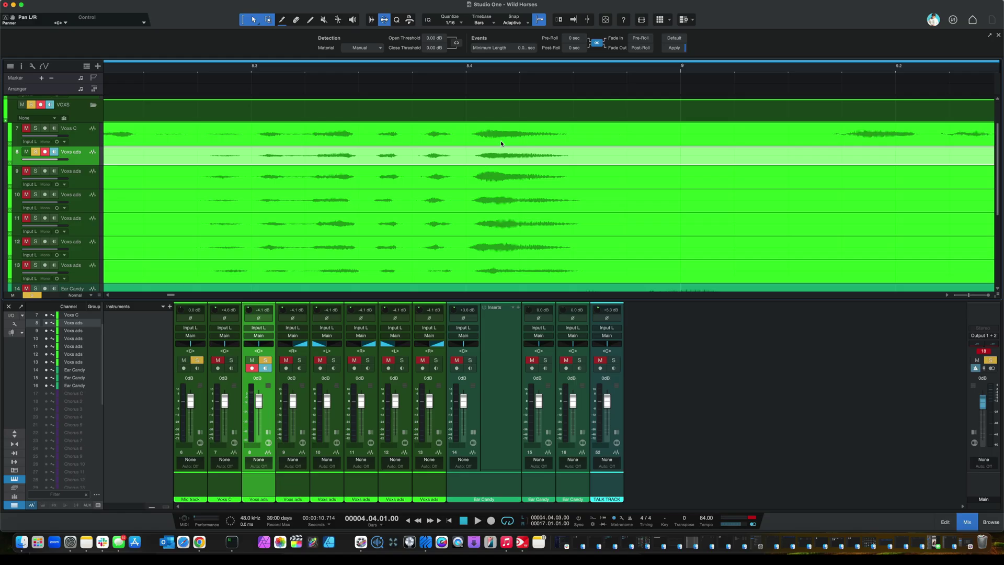
{"action": "key", "text": "w"}
{"action": "key", "text": "w"}
{"action": "key", "text": "w"}
{"action": "key", "text": "w"}
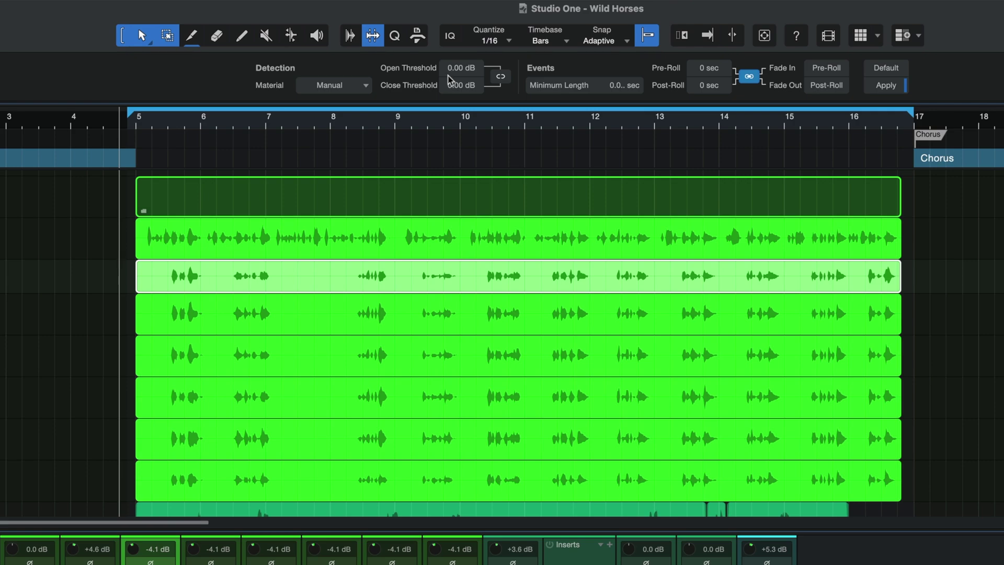
Step: Enter -30 dB for both the Open Threshold and the Close Threshold
{"action": "scroll", "coordinate": [463, 68], "scroll_direction": "down", "scroll_amount": 5}
{"action": "left_click_drag", "start_coordinate": [464, 87], "coordinate": [463, 90]}
{"action": "double_click", "coordinate": [458, 85]}
{"action": "double_click", "coordinate": [457, 68]}
{"action": "type", "text": "3"}
{"action": "key", "text": "BackSpace"}
{"action": "type", "text": "-30"}
{"action": "key", "text": "Return"}
{"action": "left_click", "coordinate": [460, 85]}
{"action": "type", "text": "-30"}
{"action": "key", "text": "Return"}
Step: Increase Minimum Length and set Pre-Roll and Post-Roll to 0.250 sec each
{"action": "mouse_move", "coordinate": [596, 87]}
{"action": "left_click_drag", "start_coordinate": [620, 89], "coordinate": [624, 12]}
{"action": "mouse_move", "coordinate": [617, 93]}
{"action": "left_click_drag", "start_coordinate": [707, 72], "coordinate": [710, 44]}
{"action": "left_click_drag", "start_coordinate": [708, 40], "coordinate": [708, 42]}
{"action": "left_click_drag", "start_coordinate": [708, 87], "coordinate": [711, 59]}
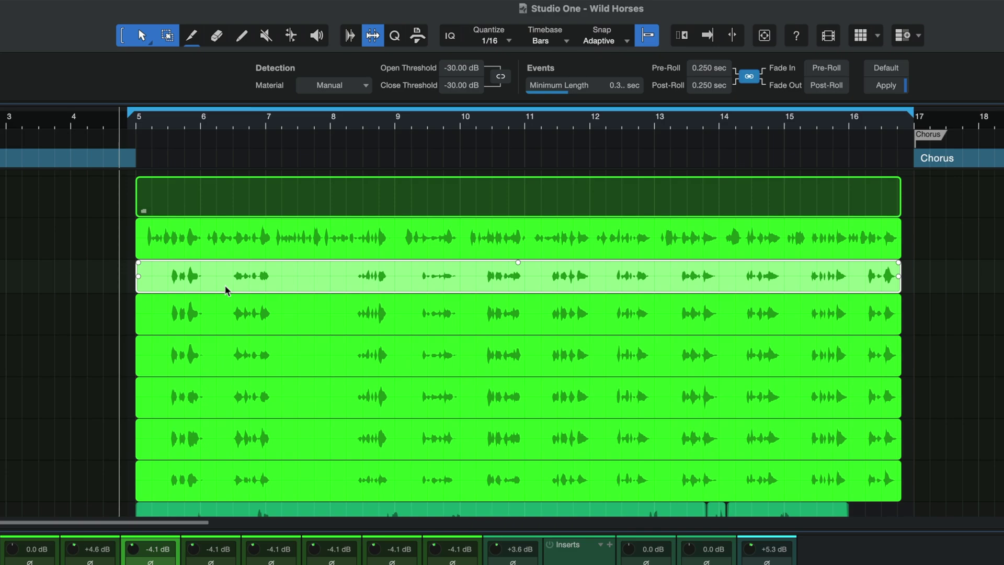
Step: Apply Strip Silence to split the ad-lib event into separate chunks
{"action": "left_click", "coordinate": [887, 87]}
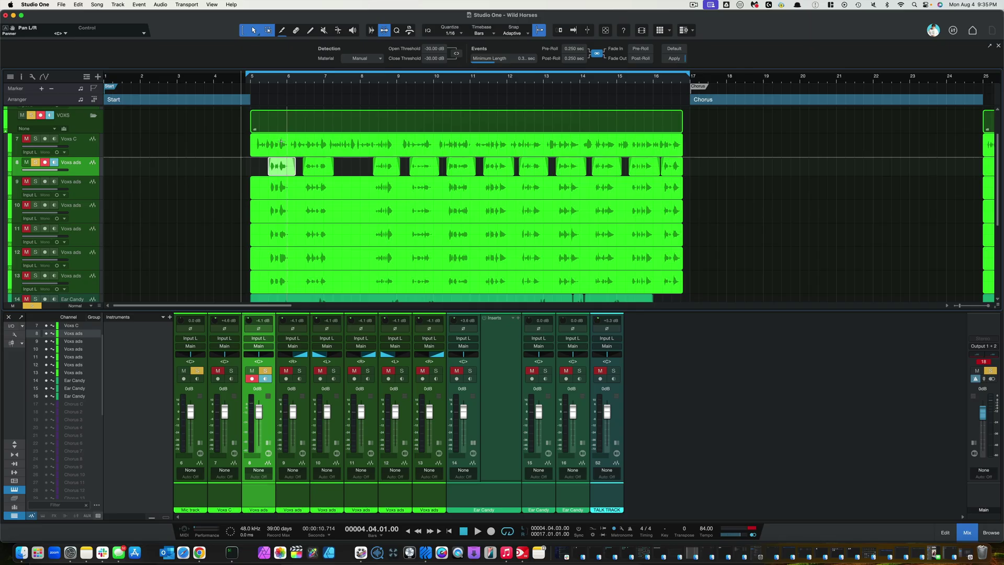
{"action": "scroll", "coordinate": [284, 153], "scroll_direction": "up", "scroll_amount": 3}
{"action": "scroll", "coordinate": [284, 153], "scroll_direction": "up", "scroll_amount": 5}
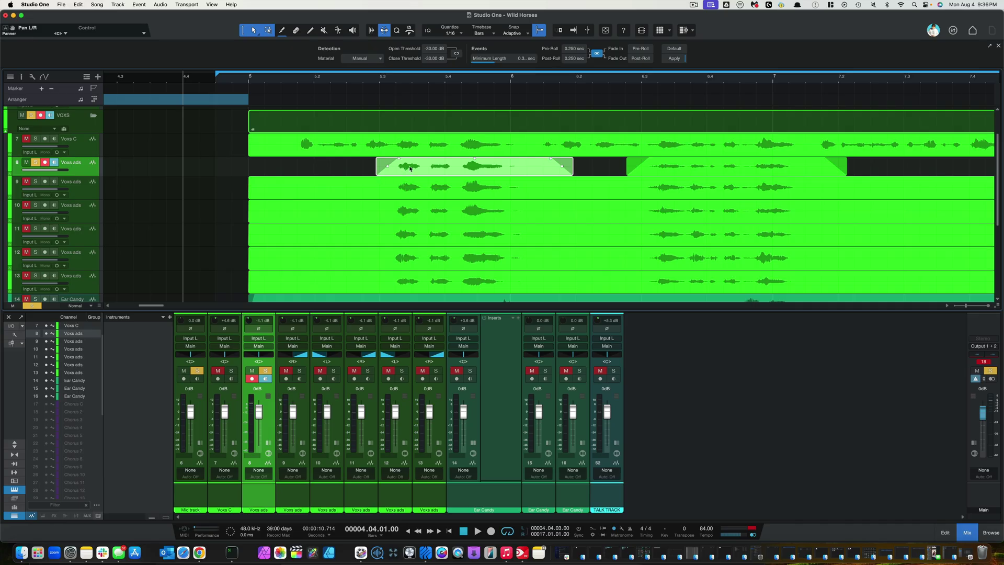
Step: Adjust a chunk's fade-in and trim the ends of several chunks shorter
{"action": "left_click_drag", "start_coordinate": [399, 159], "coordinate": [428, 162]}
{"action": "mouse_move", "coordinate": [552, 161]}
{"action": "scroll", "coordinate": [552, 160], "scroll_direction": "right", "scroll_amount": 10}
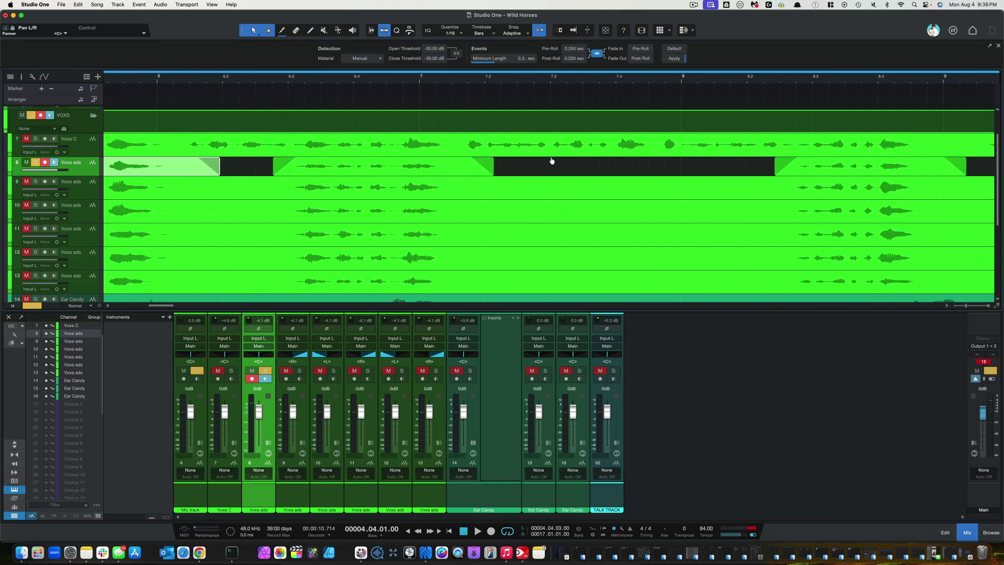
{"action": "scroll", "coordinate": [551, 161], "scroll_direction": "right", "scroll_amount": 1}
{"action": "left_click_drag", "start_coordinate": [291, 159], "coordinate": [284, 158]}
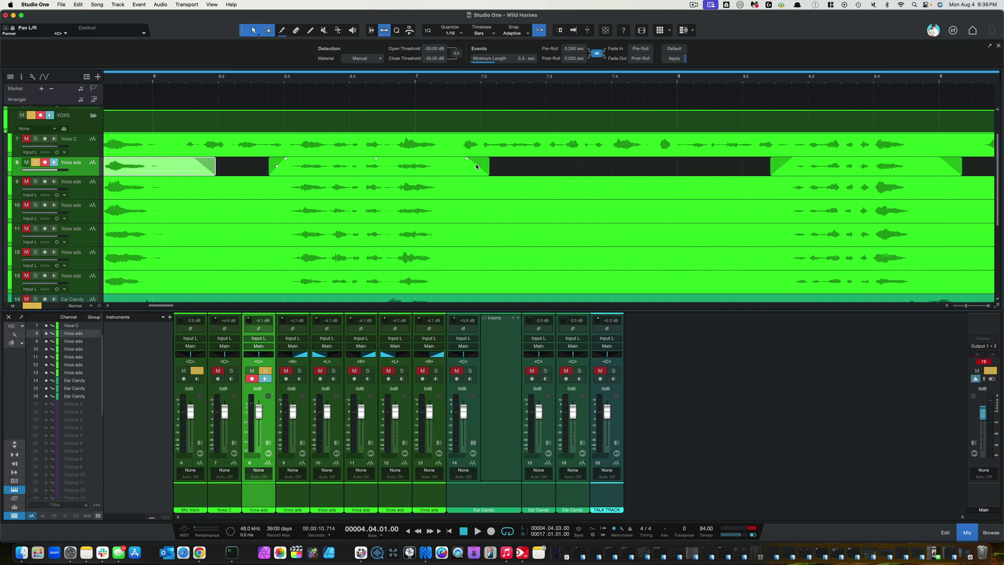
{"action": "left_click_drag", "start_coordinate": [489, 171], "coordinate": [458, 171]}
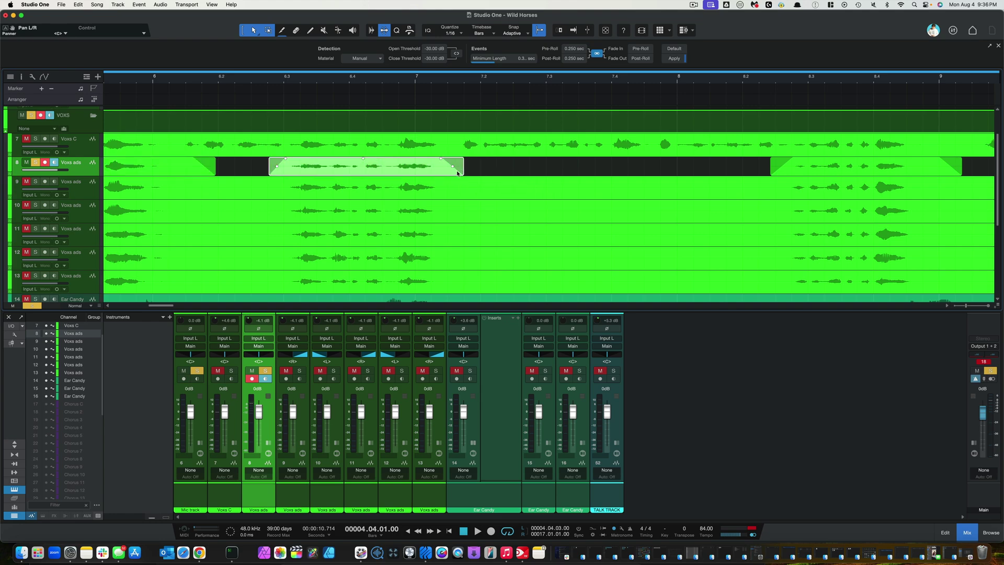
{"action": "scroll", "coordinate": [458, 173], "scroll_direction": "right", "scroll_amount": 10}
{"action": "scroll", "coordinate": [458, 173], "scroll_direction": "right", "scroll_amount": 6}
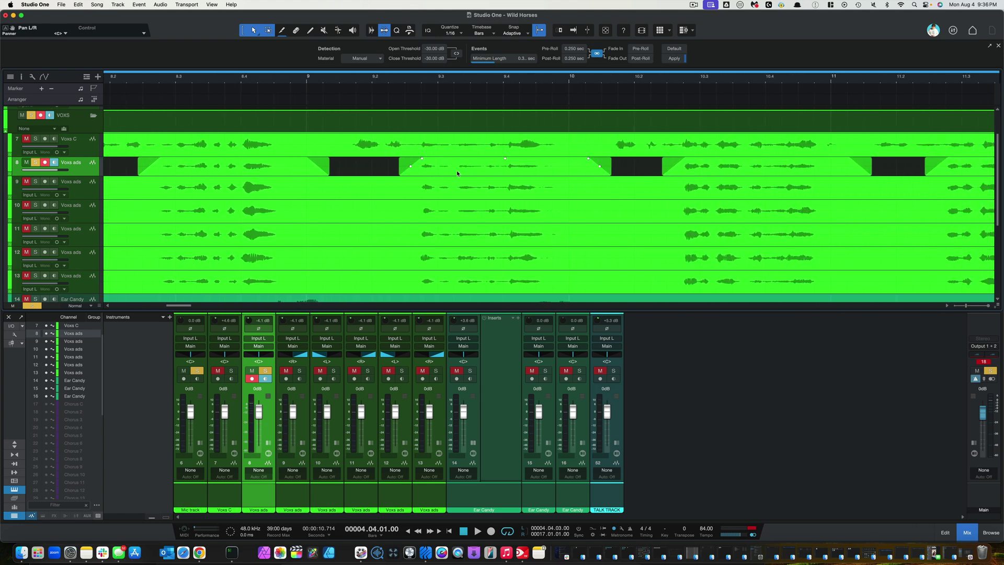
{"action": "left_click_drag", "start_coordinate": [587, 175], "coordinate": [562, 172]}
Step: Give the final ad-lib chunk a short fade-out
{"action": "scroll", "coordinate": [562, 170], "scroll_direction": "right", "scroll_amount": 3}
{"action": "scroll", "coordinate": [562, 169], "scroll_direction": "right", "scroll_amount": 20}
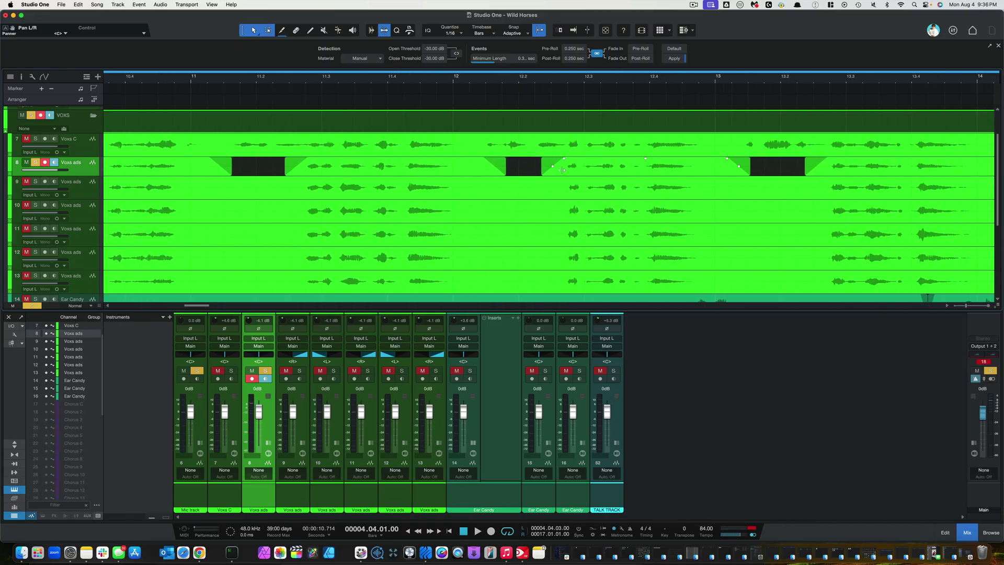
{"action": "scroll", "coordinate": [562, 170], "scroll_direction": "right", "scroll_amount": 14}
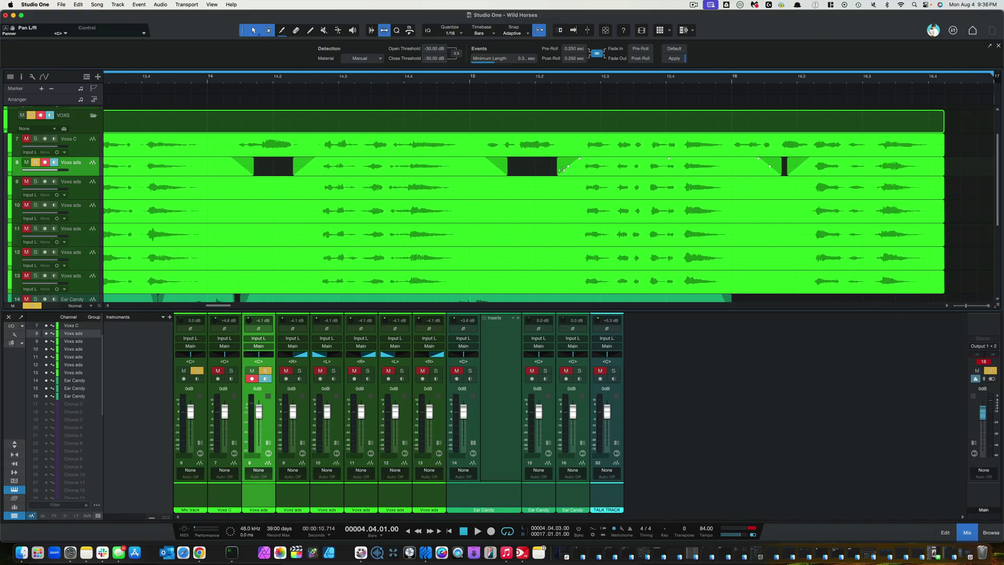
{"action": "left_click", "coordinate": [682, 169]}
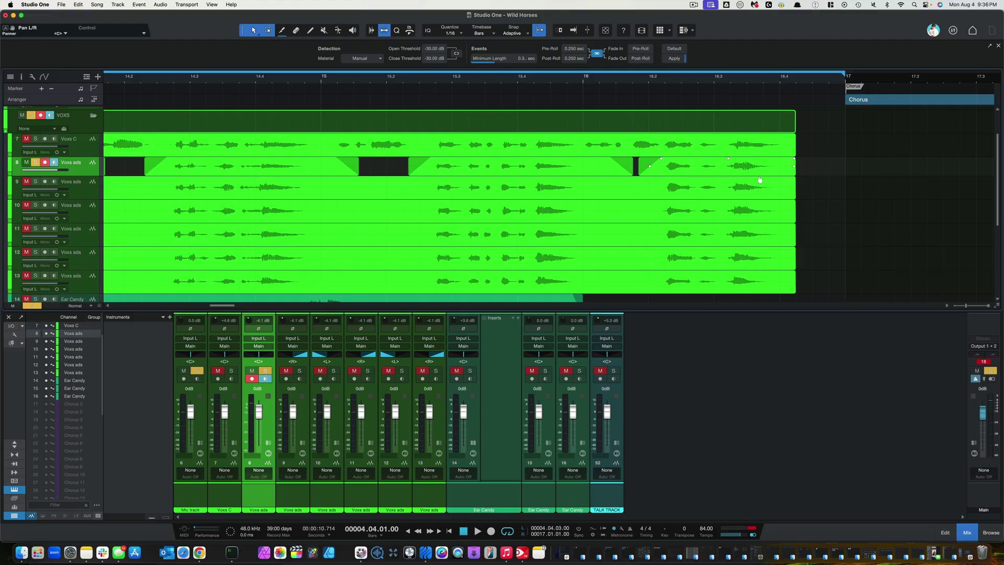
{"action": "left_click", "coordinate": [776, 172]}
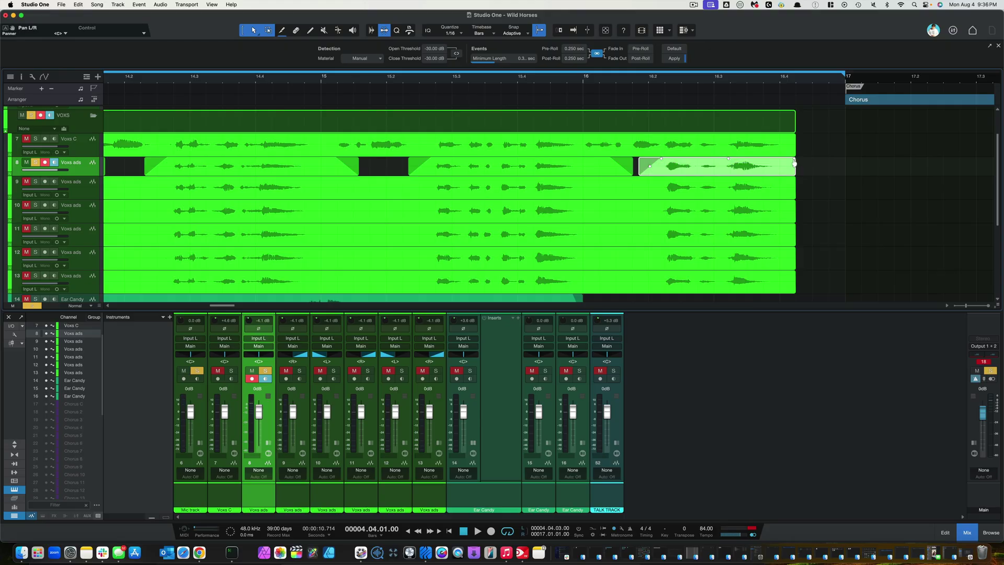
{"action": "left_click_drag", "start_coordinate": [794, 162], "coordinate": [782, 162]}
{"action": "scroll", "coordinate": [753, 154], "scroll_direction": "down", "scroll_amount": 5}
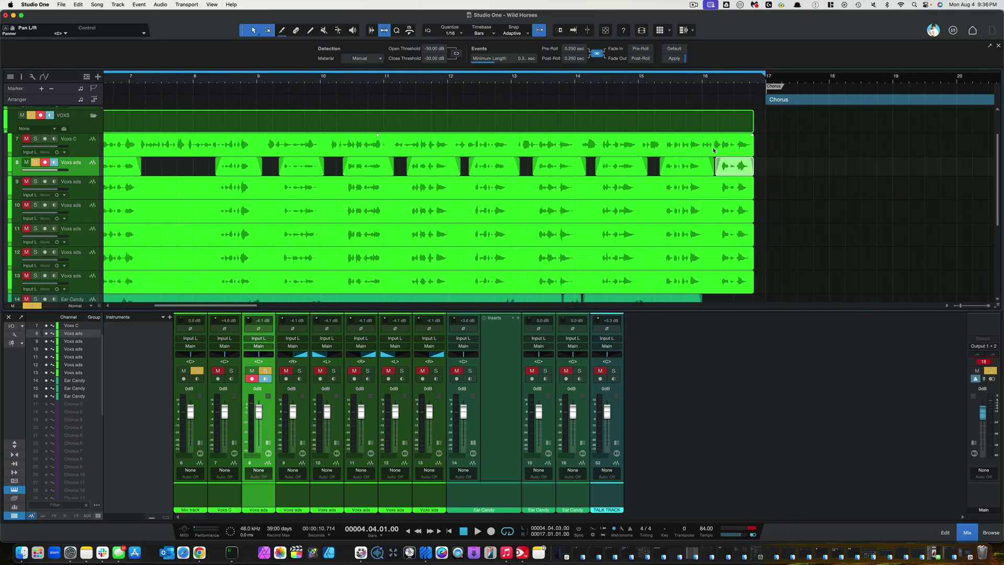
{"action": "scroll", "coordinate": [713, 150], "scroll_direction": "down", "scroll_amount": 3}
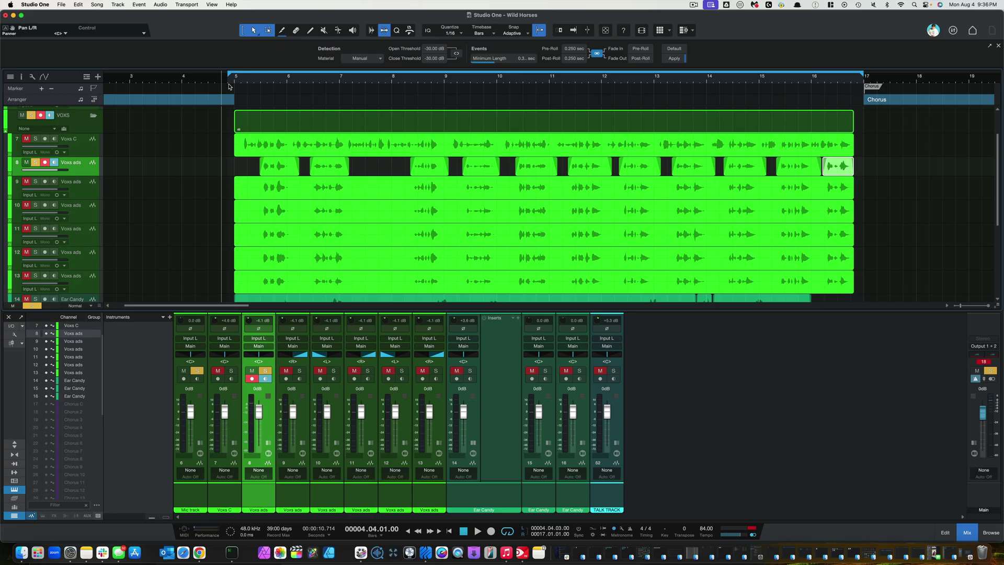
{"action": "left_click", "coordinate": [228, 81]}
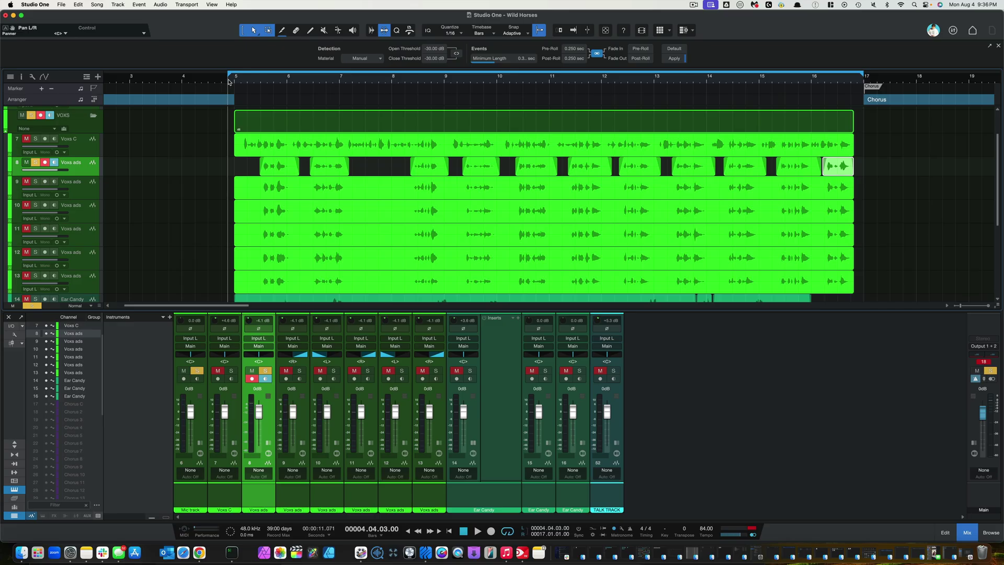
{"action": "key", "text": "space"}
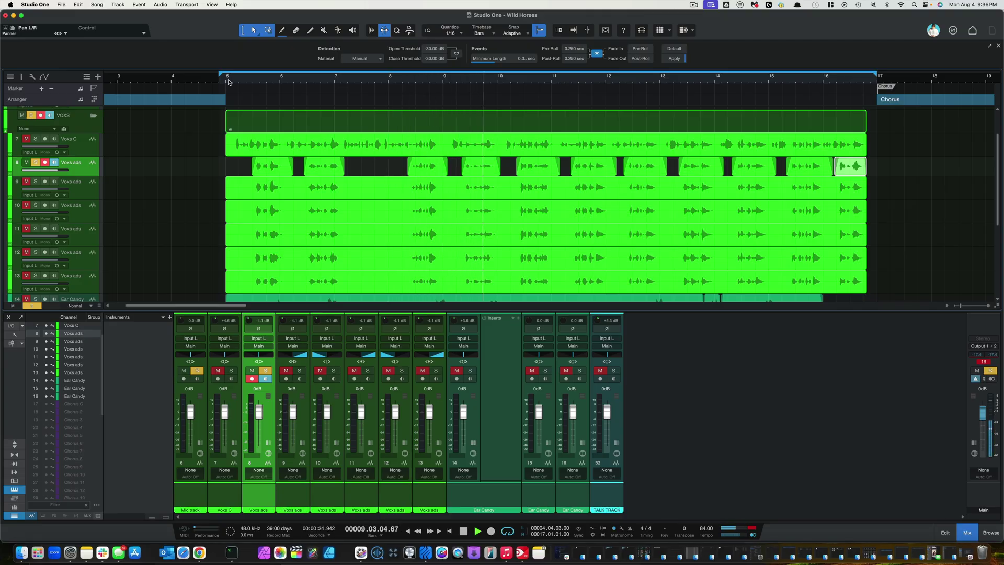
{"action": "key", "text": "space"}
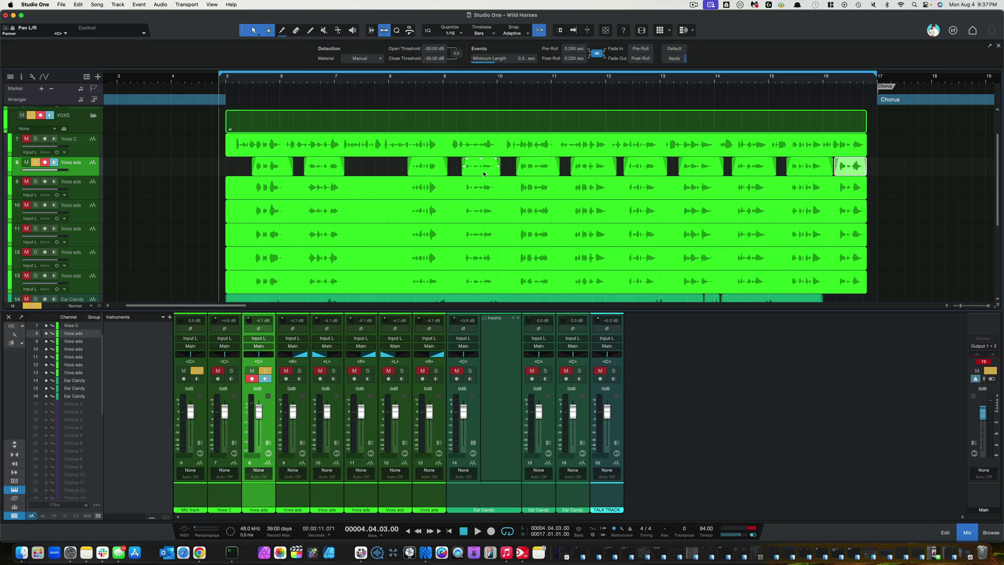
Step: Enlarge the Voxs ads track lane height
{"action": "scroll", "coordinate": [498, 164], "scroll_direction": "up", "scroll_amount": 10}
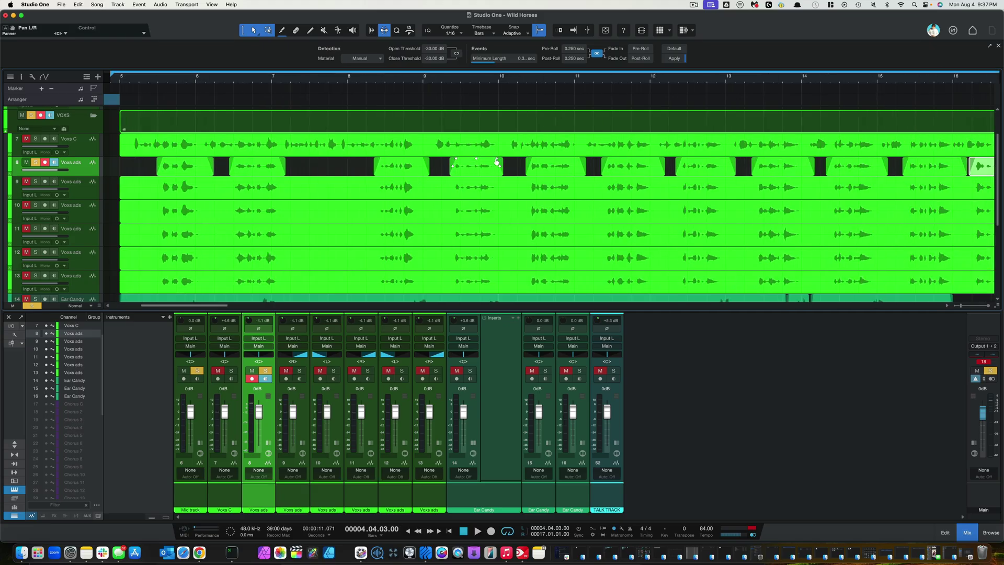
{"action": "scroll", "coordinate": [497, 162], "scroll_direction": "up", "scroll_amount": 2}
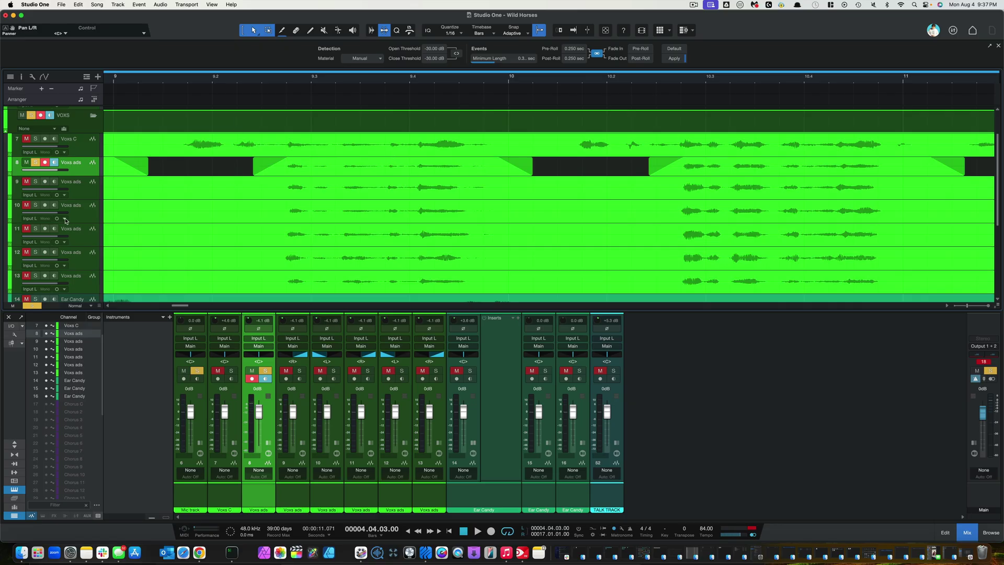
{"action": "left_click_drag", "start_coordinate": [85, 176], "coordinate": [85, 268]}
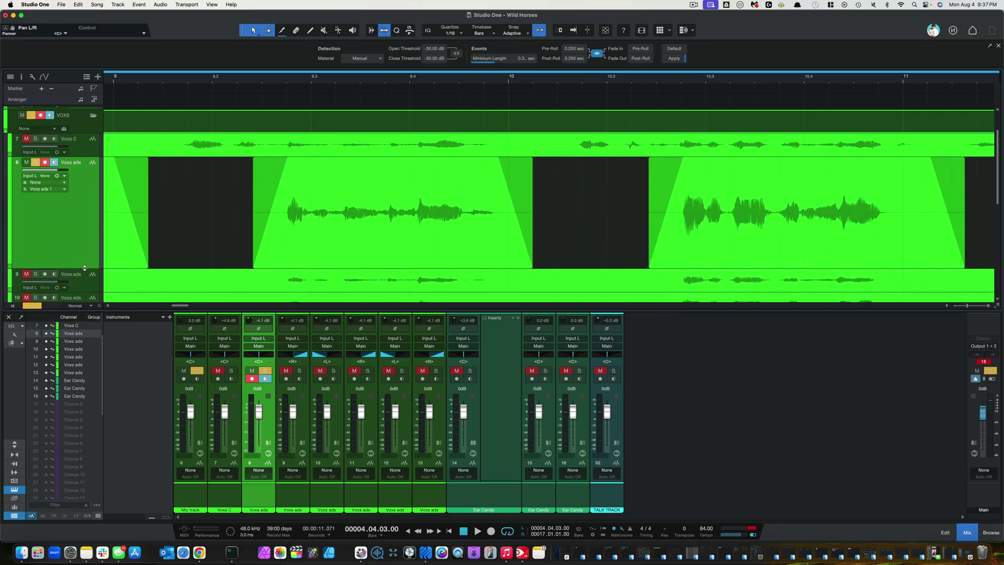
Step: Bring one chunk's fade-out back to roughly 259 ms
{"action": "scroll", "coordinate": [360, 244], "scroll_direction": "down", "scroll_amount": 1}
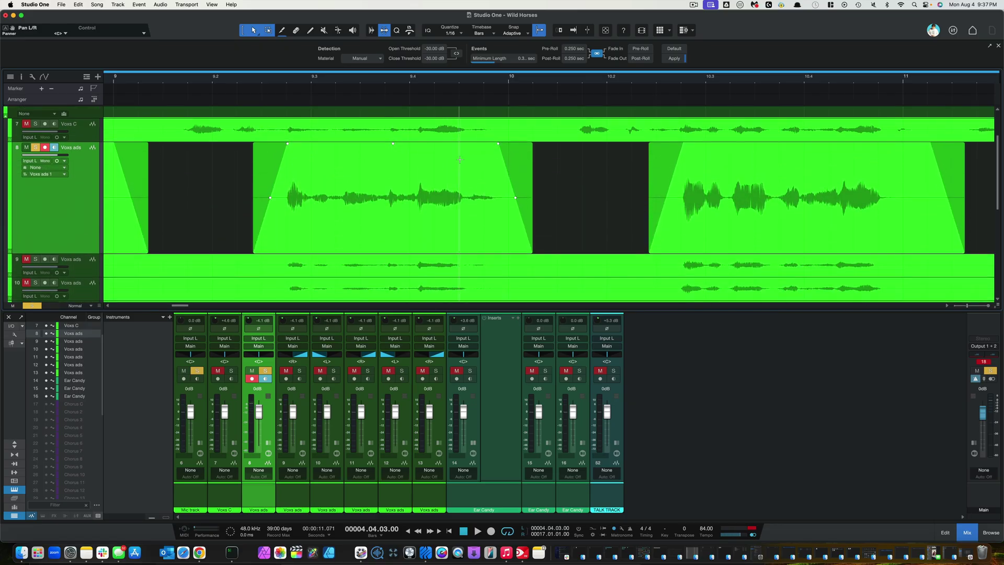
{"action": "left_click_drag", "start_coordinate": [498, 147], "coordinate": [451, 147]}
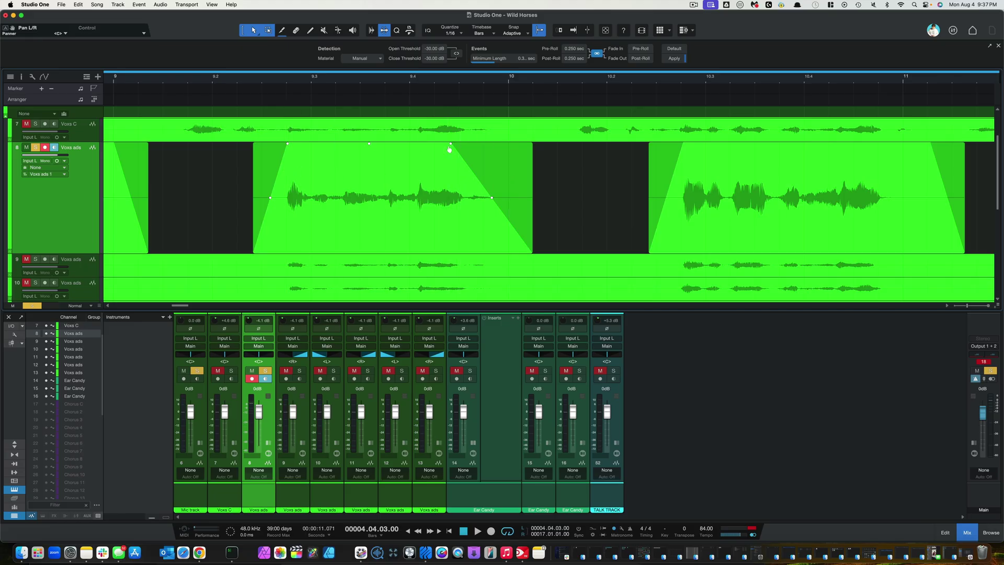
{"action": "left_click_drag", "start_coordinate": [451, 149], "coordinate": [500, 146]}
{"action": "scroll", "coordinate": [501, 149], "scroll_direction": "down", "scroll_amount": 3}
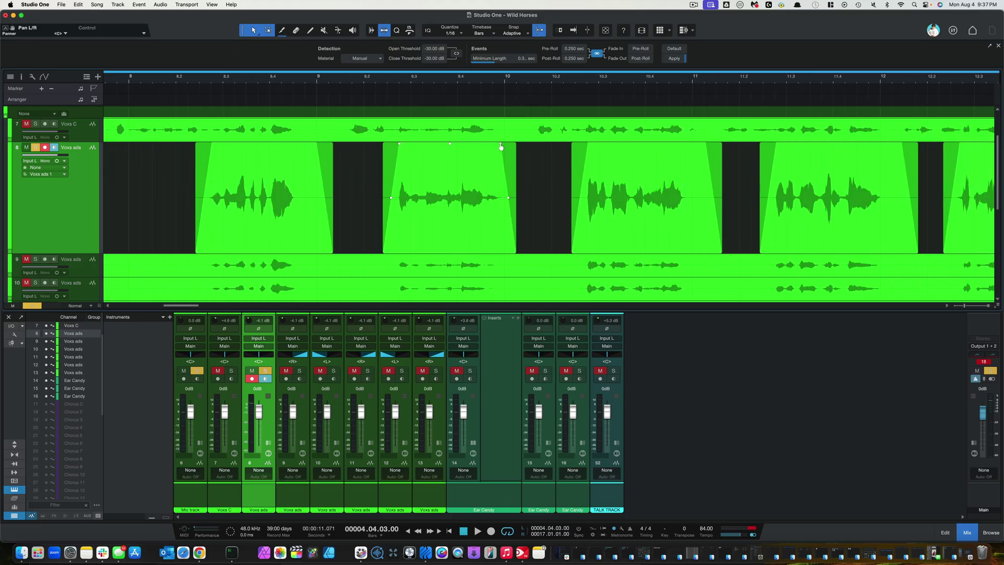
{"action": "scroll", "coordinate": [501, 147], "scroll_direction": "right", "scroll_amount": 2}
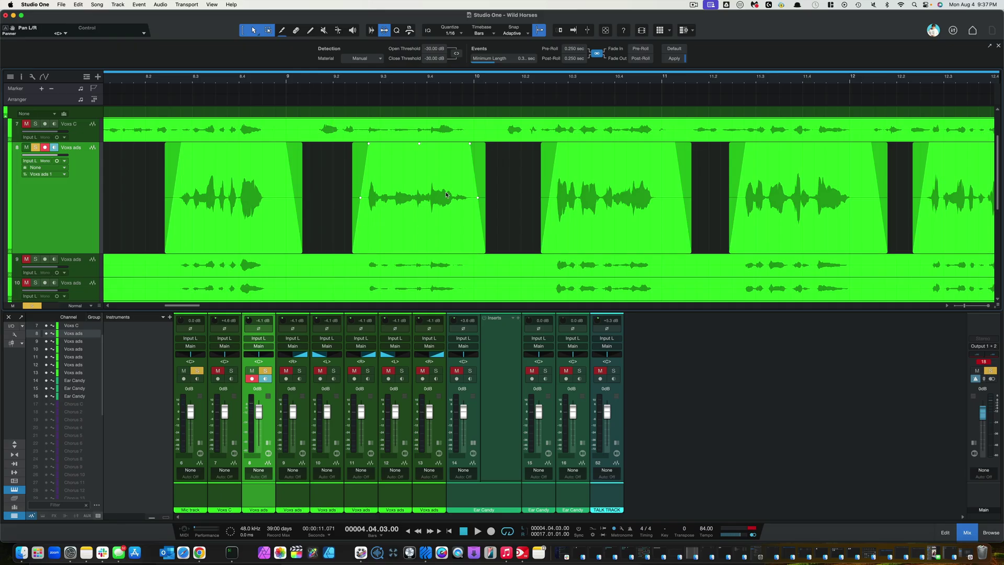